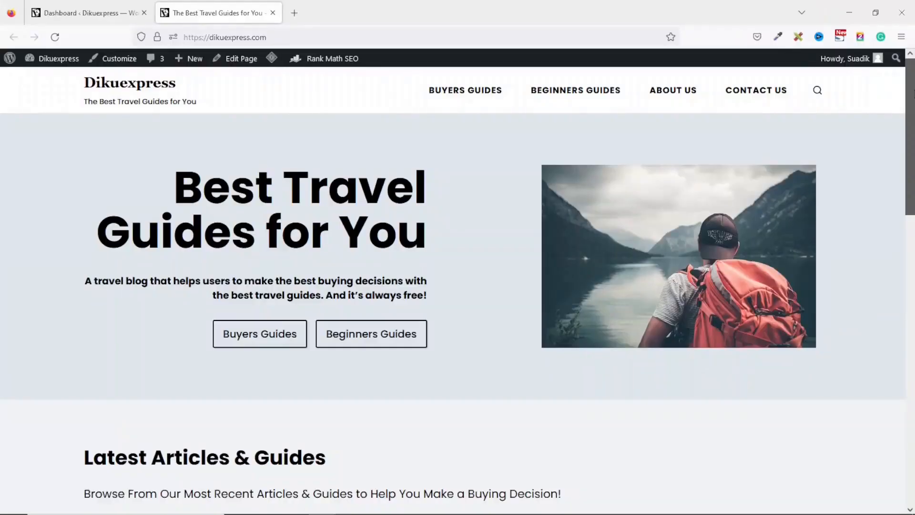
scroll(912, 381, "down", 15)
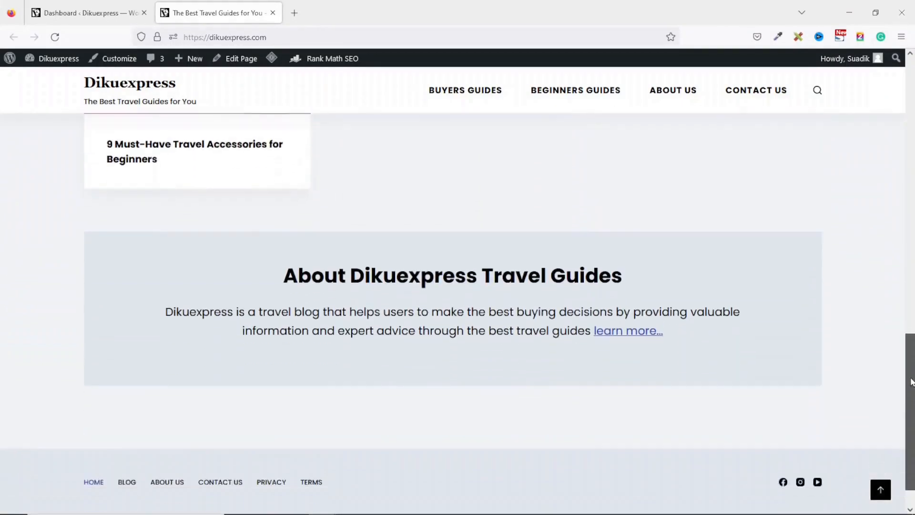
left_click_drag(911, 379, 912, 397)
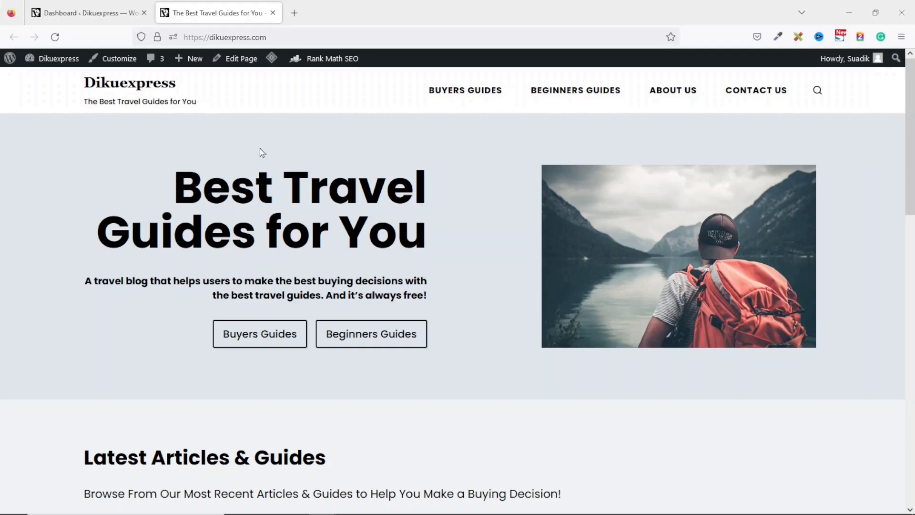
- Search the WordPress plugin directory for "google kit" and install and activate Site Kit by Google
left_click(92, 13)
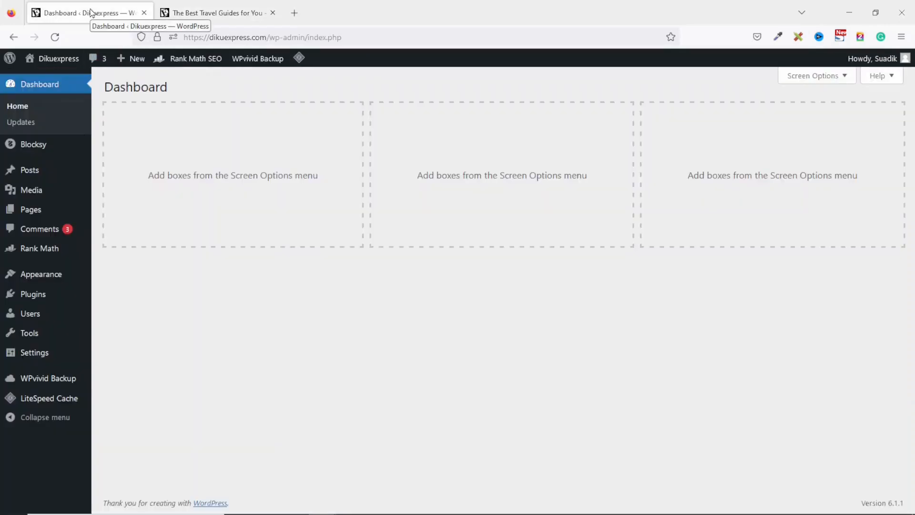
mouse_move(45, 293)
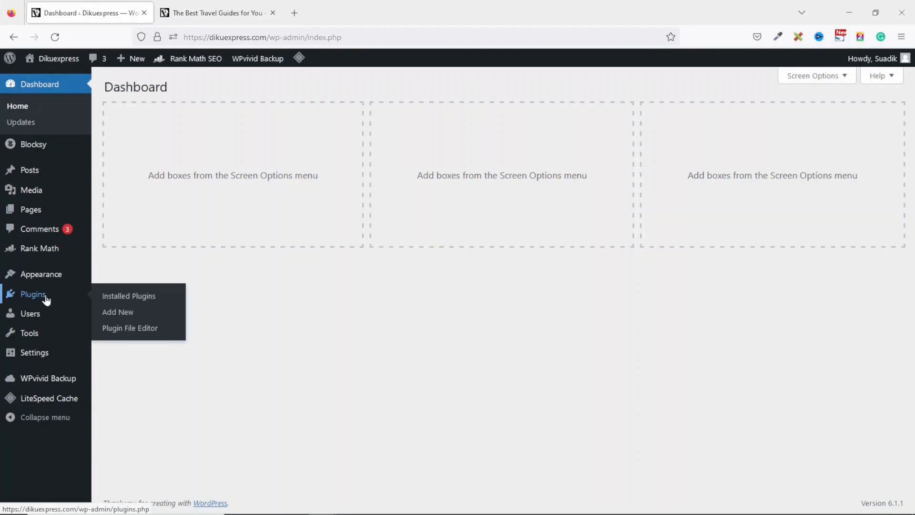
left_click(130, 314)
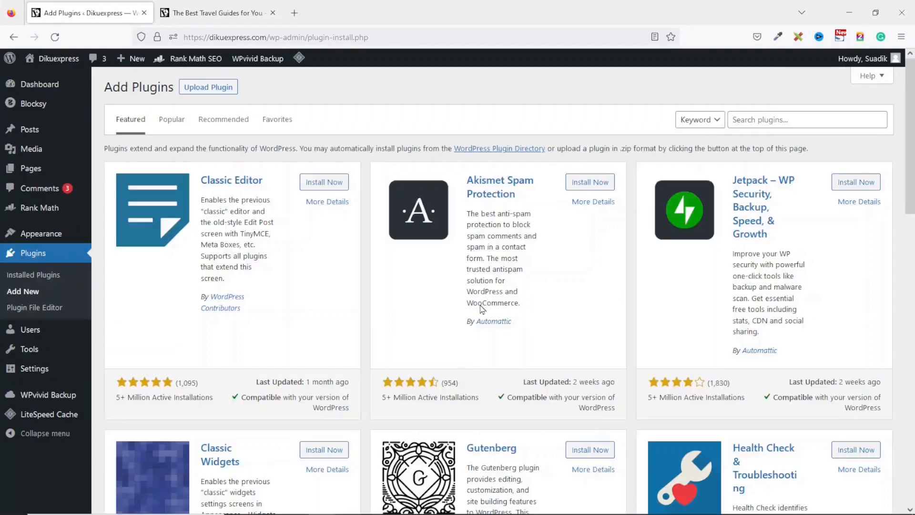
left_click(796, 121)
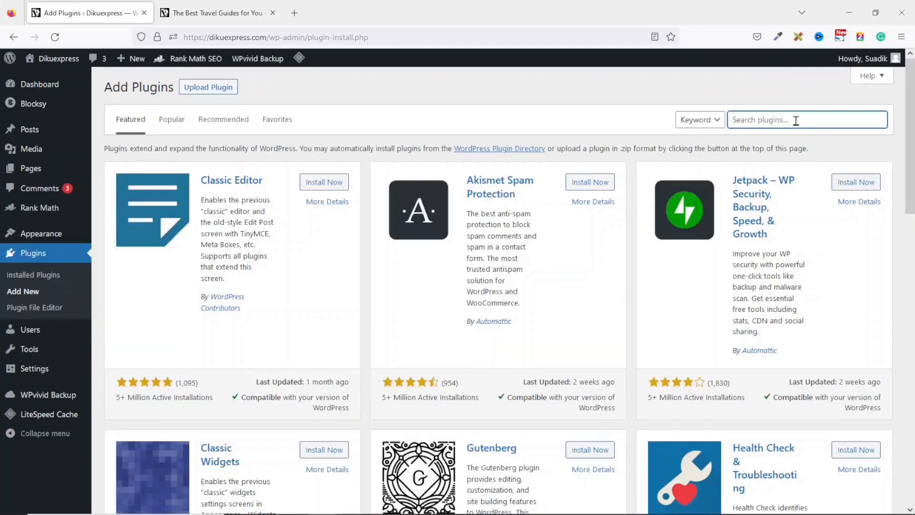
type("google kit")
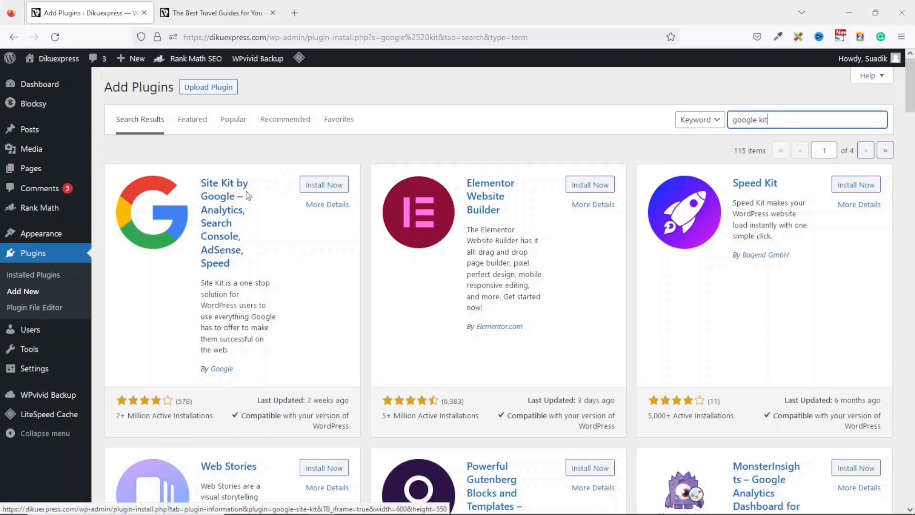
left_click(324, 185)
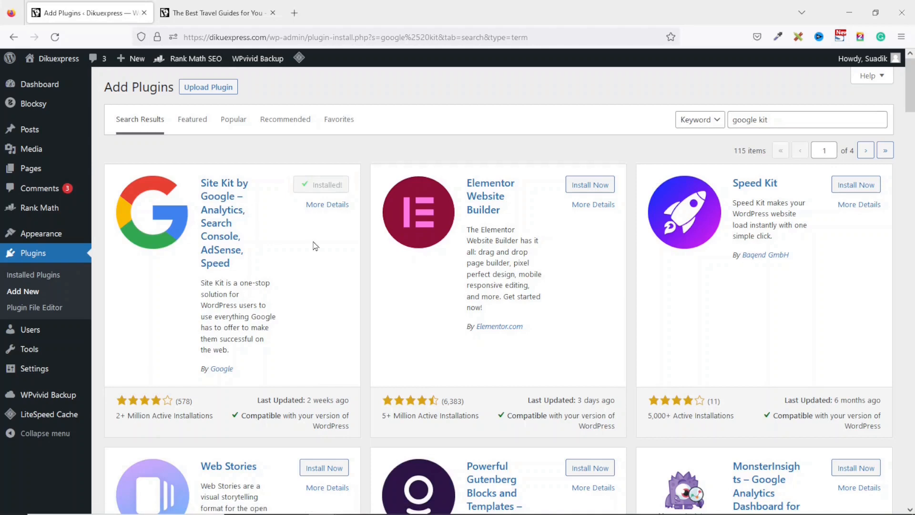
left_click(332, 190)
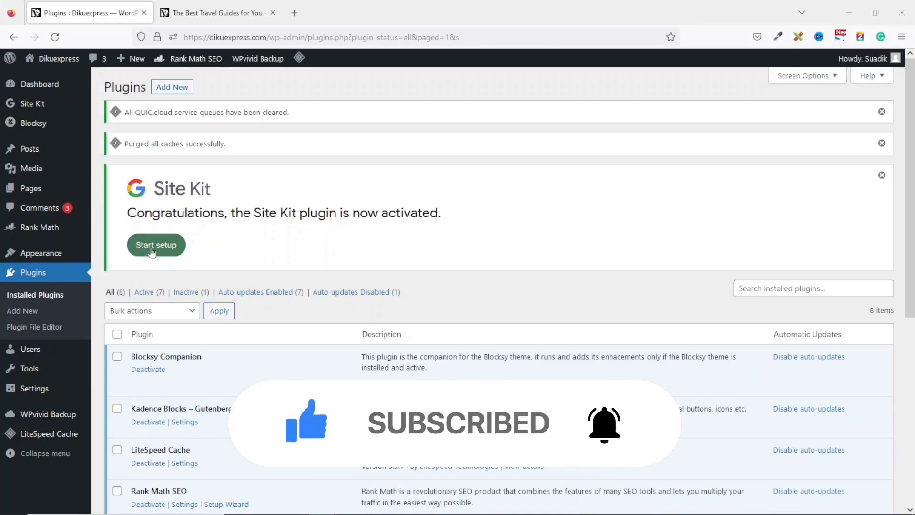
- Start the Site Kit setup with Google Analytics included and grant it access through the Dikupages Web Google account
left_click(152, 246)
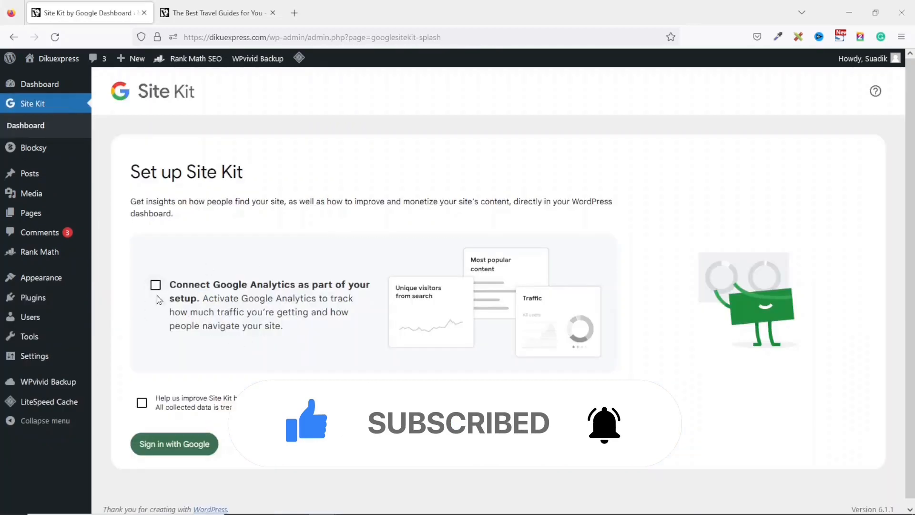
left_click(155, 288)
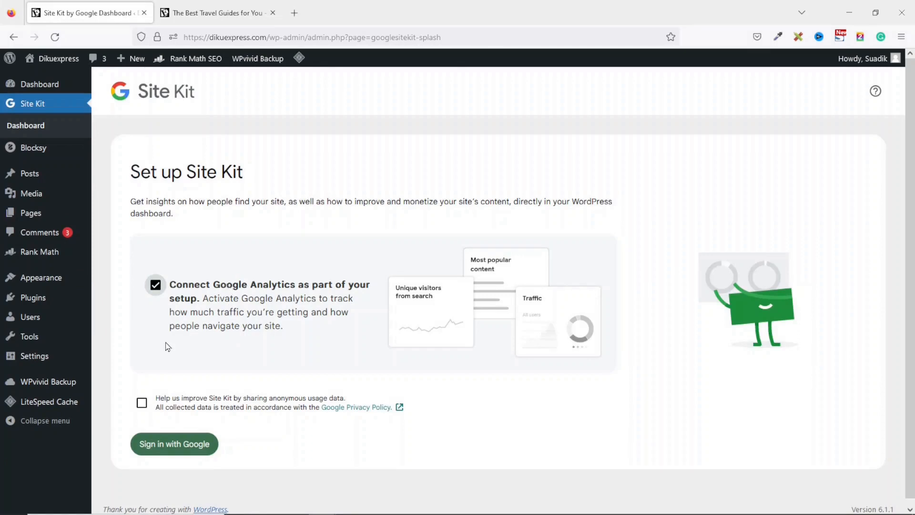
left_click(177, 450)
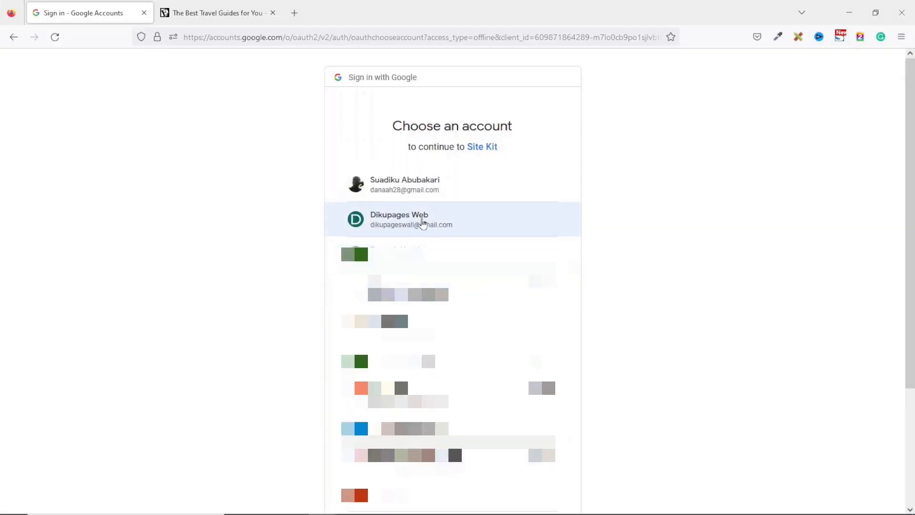
left_click(423, 224)
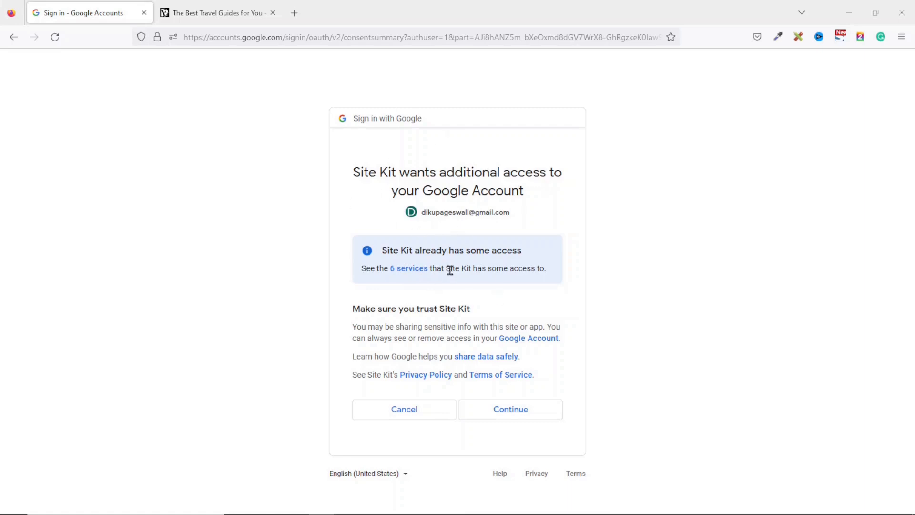
left_click(512, 412)
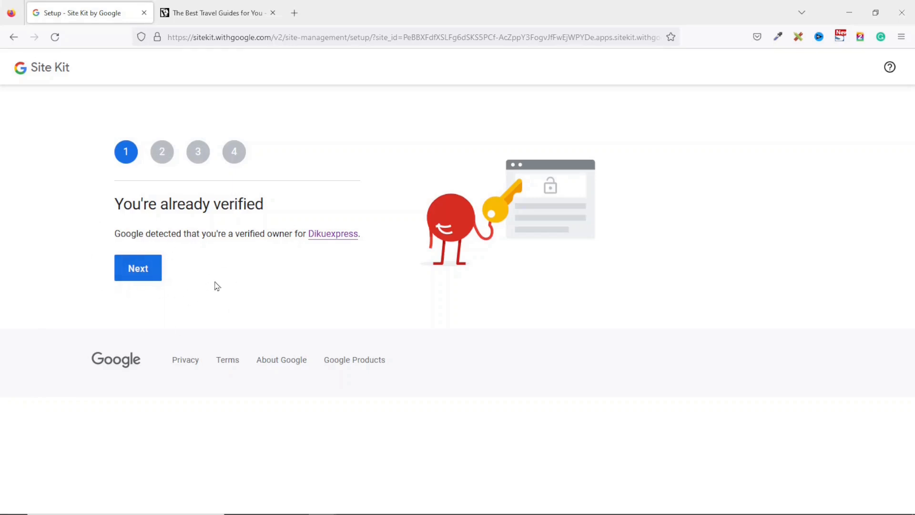
- Complete the four Site Kit setup stages for Dikuexpress, allowing dashboard metrics and proceeding through Search Console to Google Analytics
left_click(142, 271)
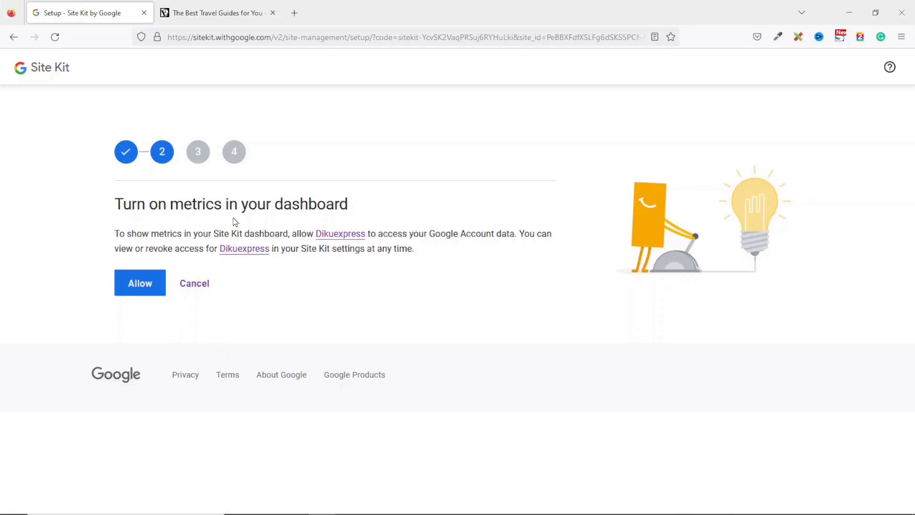
left_click(134, 276)
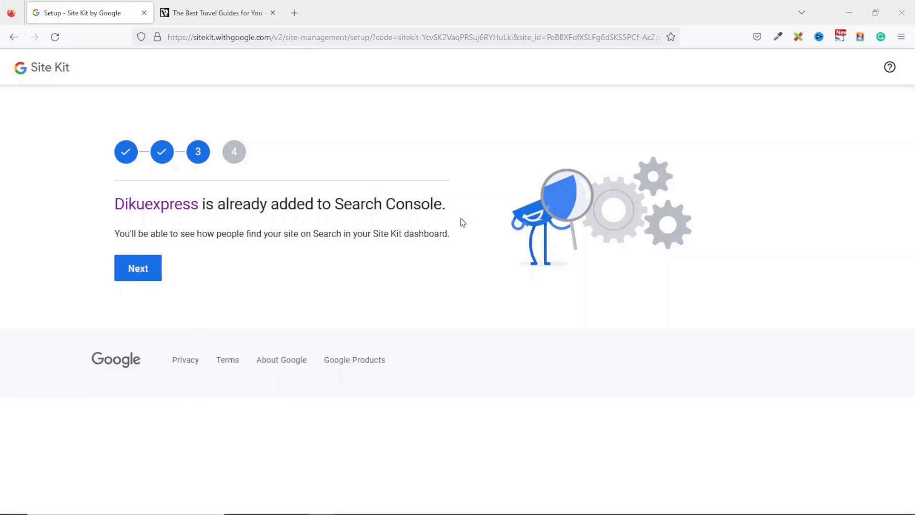
left_click_drag(339, 205, 442, 204)
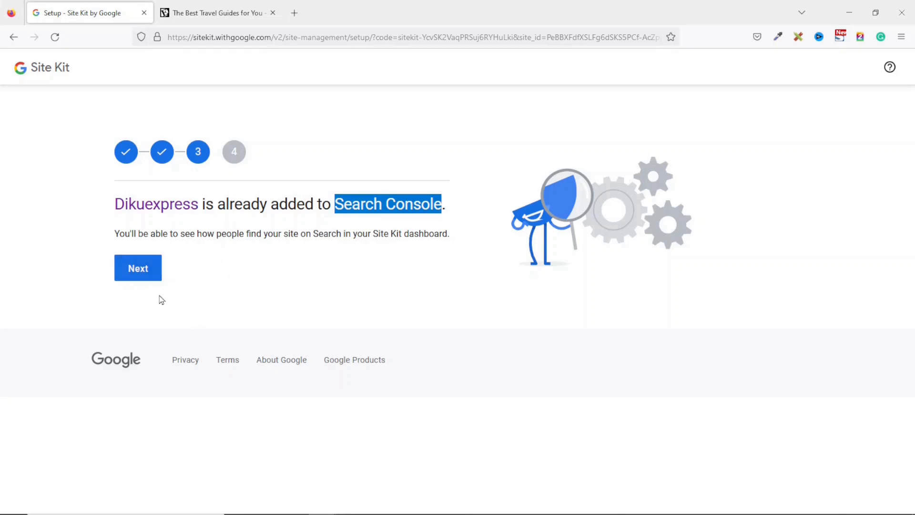
left_click(131, 267)
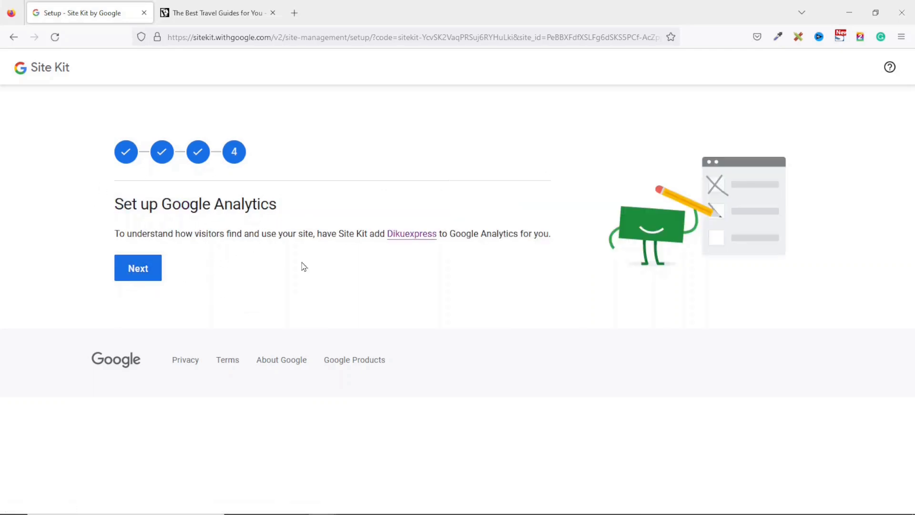
left_click(145, 273)
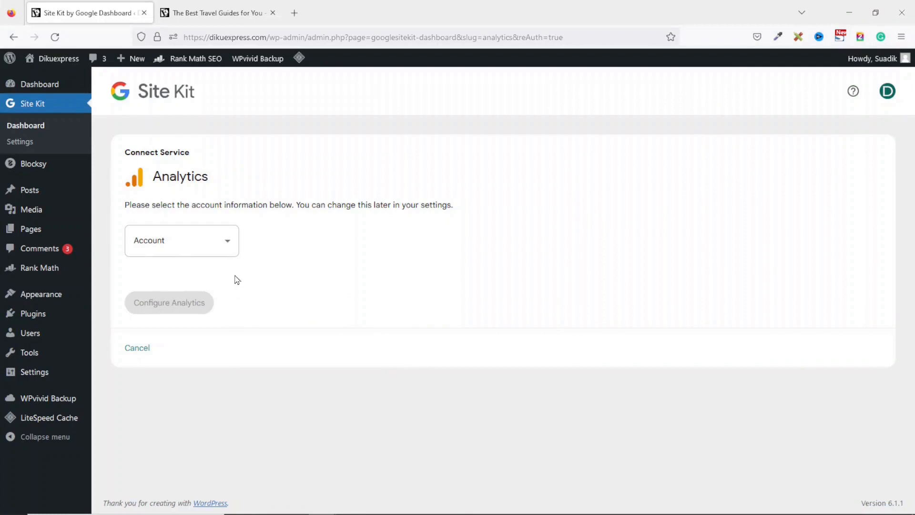
- Create a new Analytics account from the pre-filled Dikuexpress details and authorise Site Kit with the Dikupages Web Google account
left_click(208, 244)
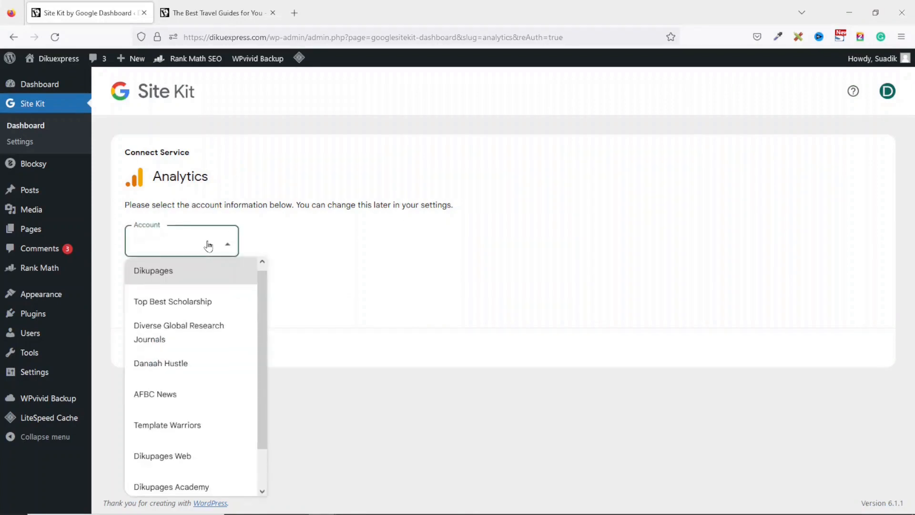
scroll(184, 350, "down", 1)
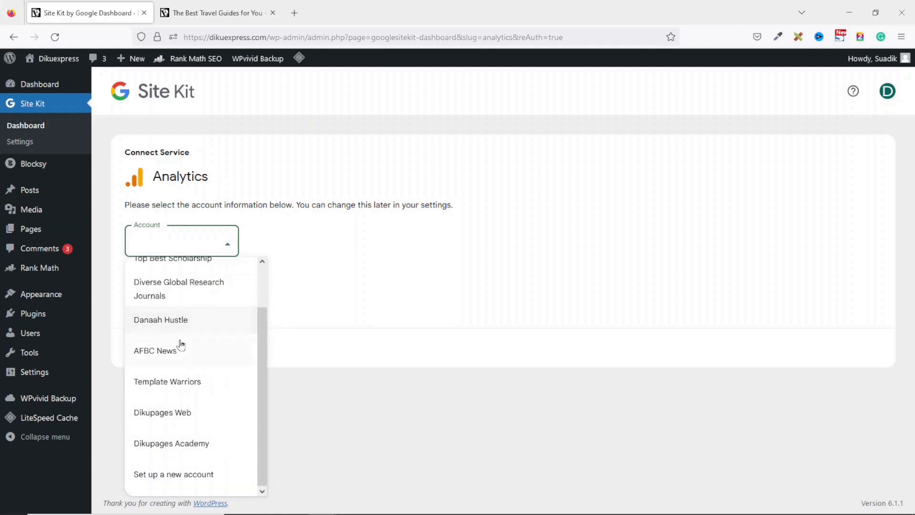
left_click(164, 475)
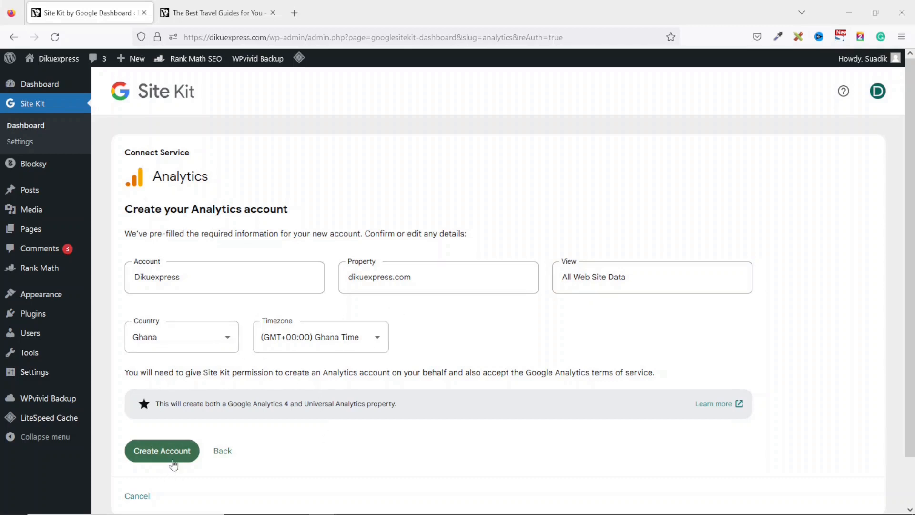
left_click(152, 452)
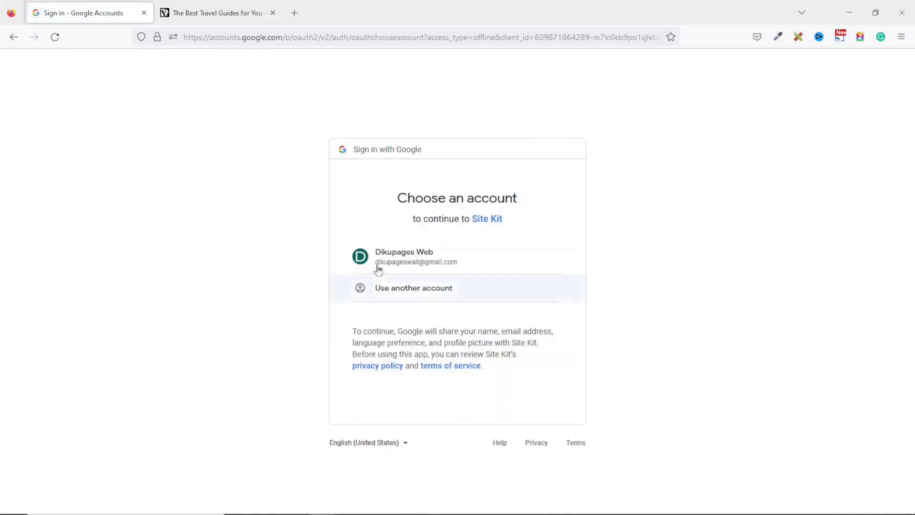
left_click(410, 258)
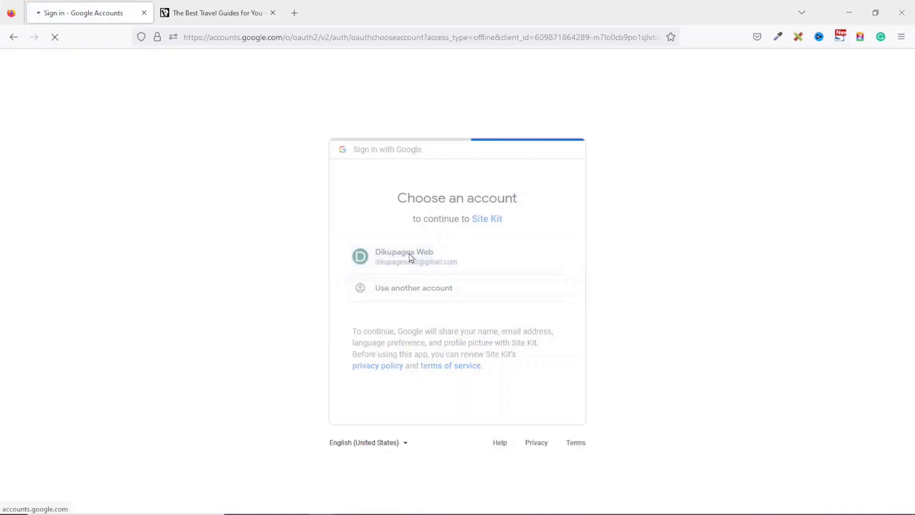
left_click(514, 419)
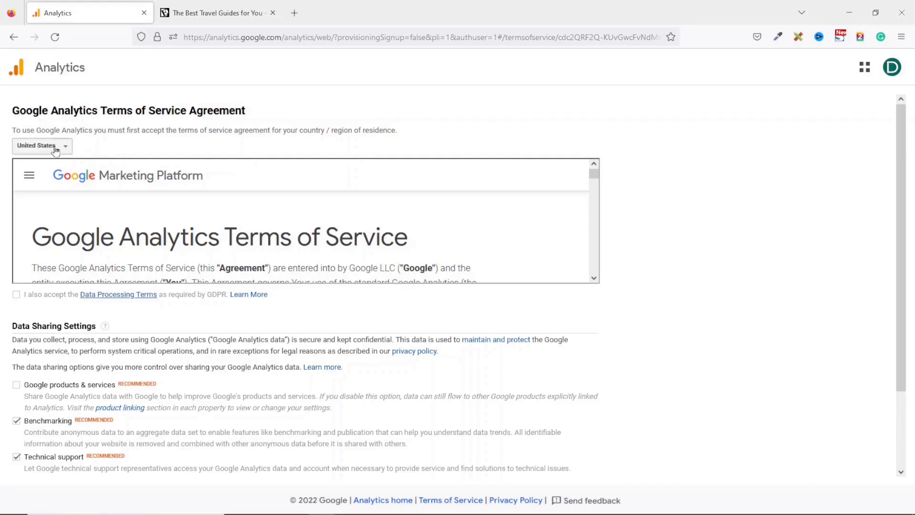
left_click(56, 150)
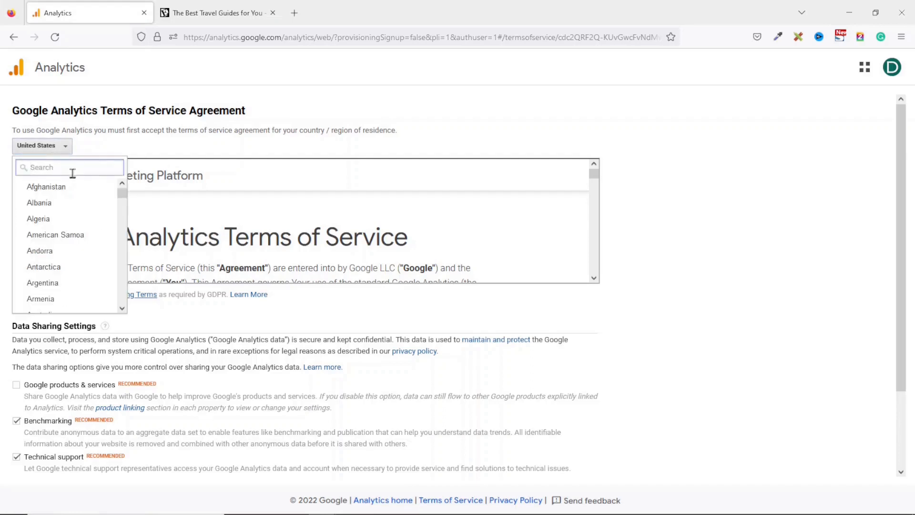
scroll(90, 184, "down", 1)
scroll(92, 199, "up", 1)
scroll(92, 210, "down", 8)
scroll(92, 220, "down", 18)
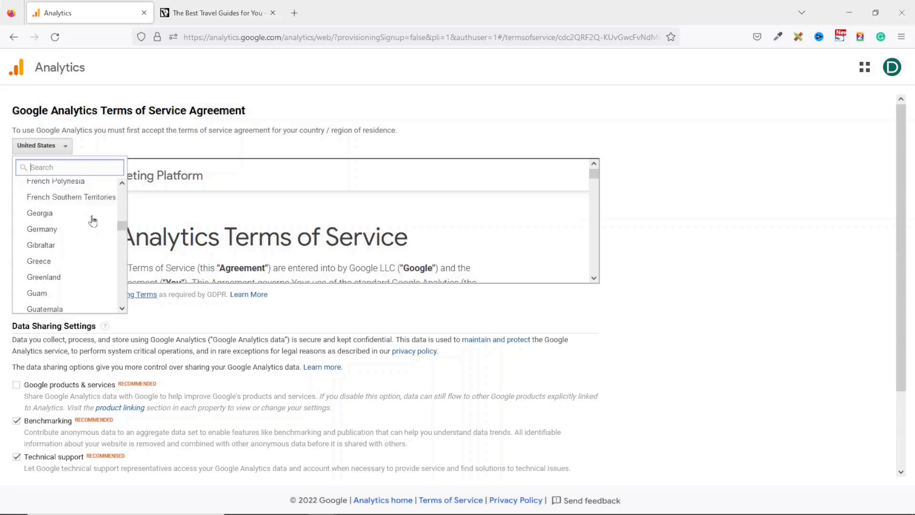
left_click(103, 149)
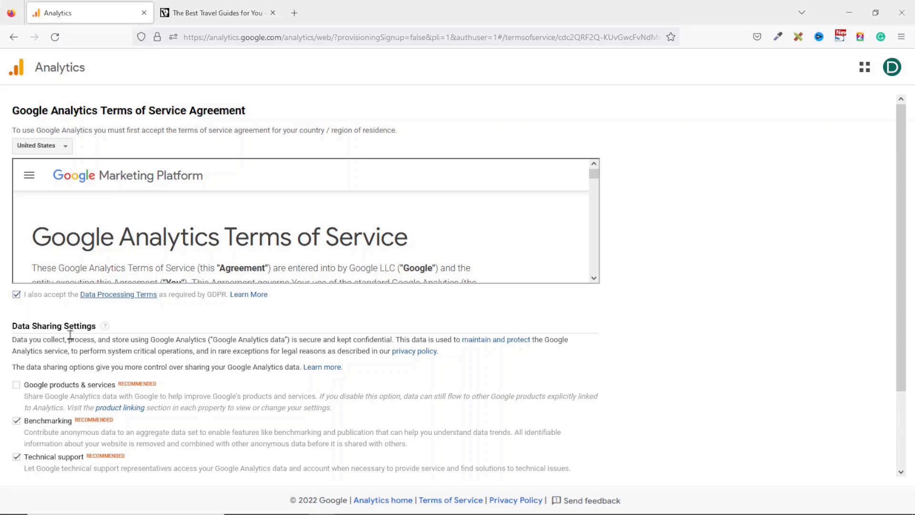
- Enable Google products & services data sharing and accept the Analytics agreement, including the Data Processing and Measurement Controller-Controller Data Protection Terms
scroll(41, 394, "down", 2)
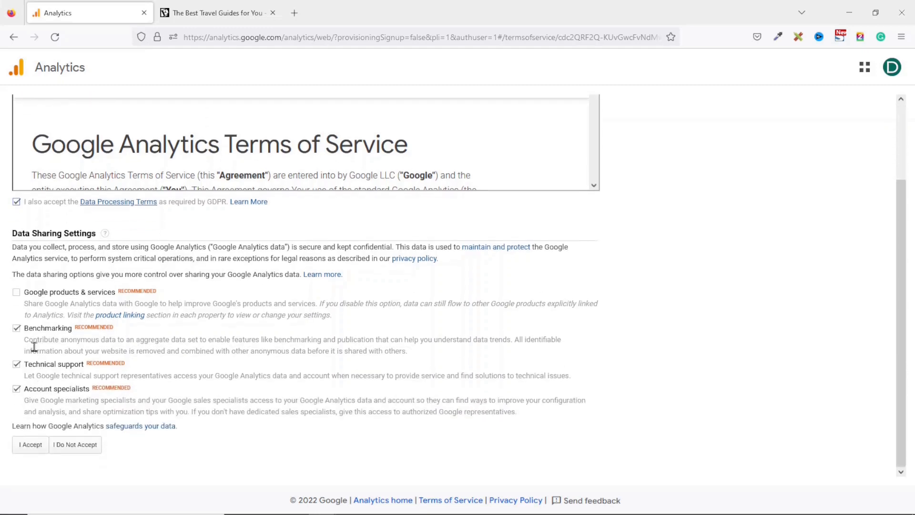
left_click(16, 293)
scroll(19, 302, "down", 4)
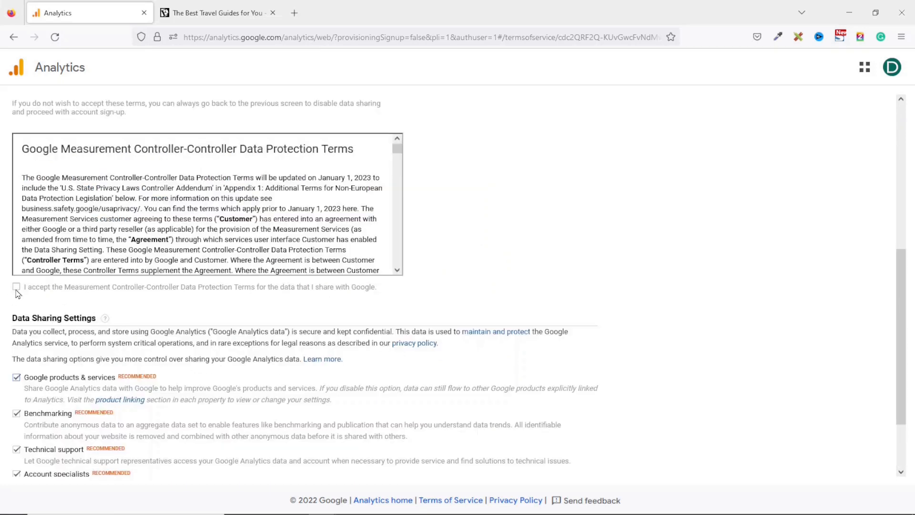
scroll(67, 219, "down", 2)
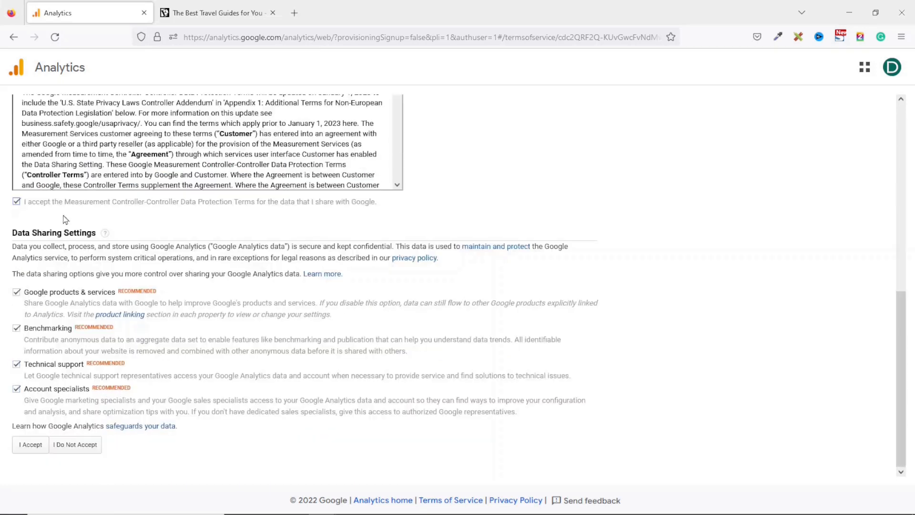
left_click(29, 448)
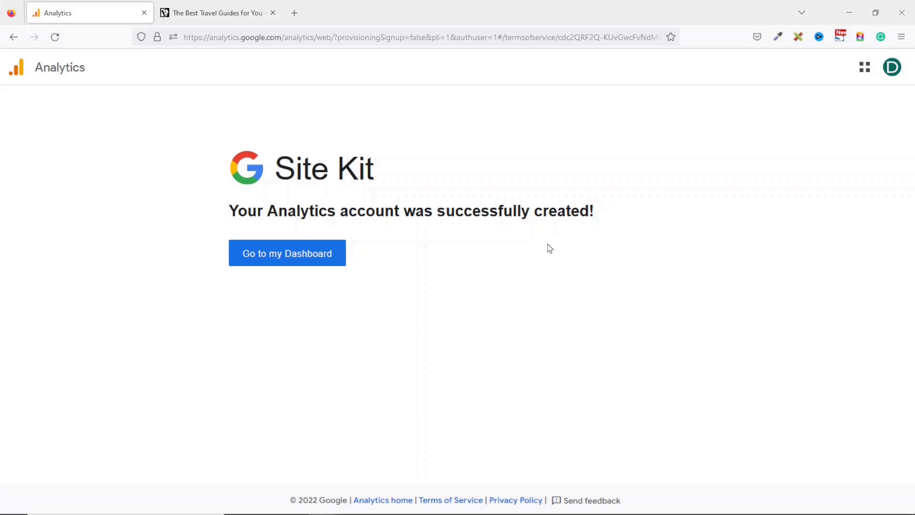
- Return to the Site Kit dashboard and dismiss the Analytics setup completion notice
left_click(284, 258)
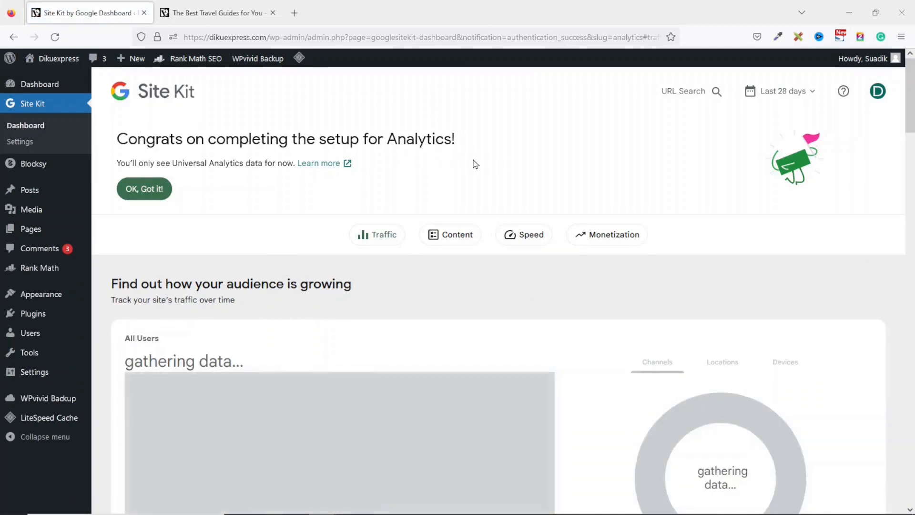
left_click(127, 197)
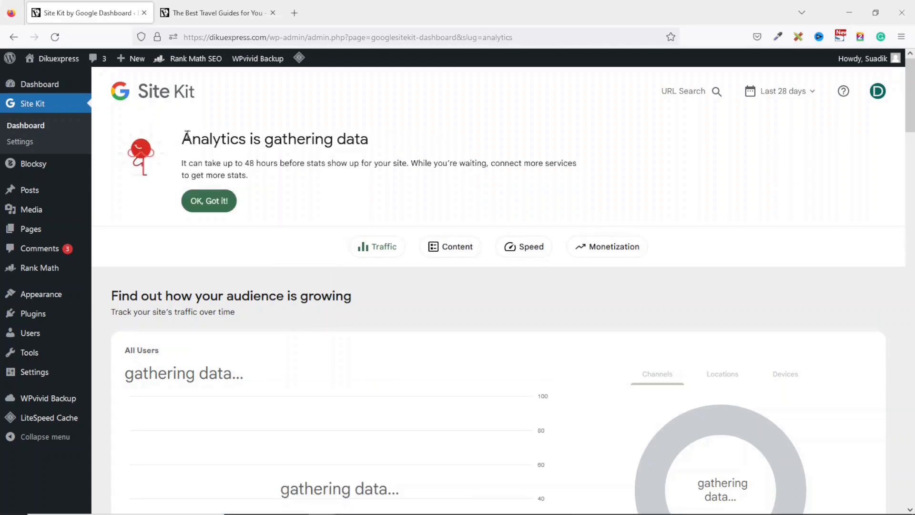
left_click_drag(186, 138, 384, 152)
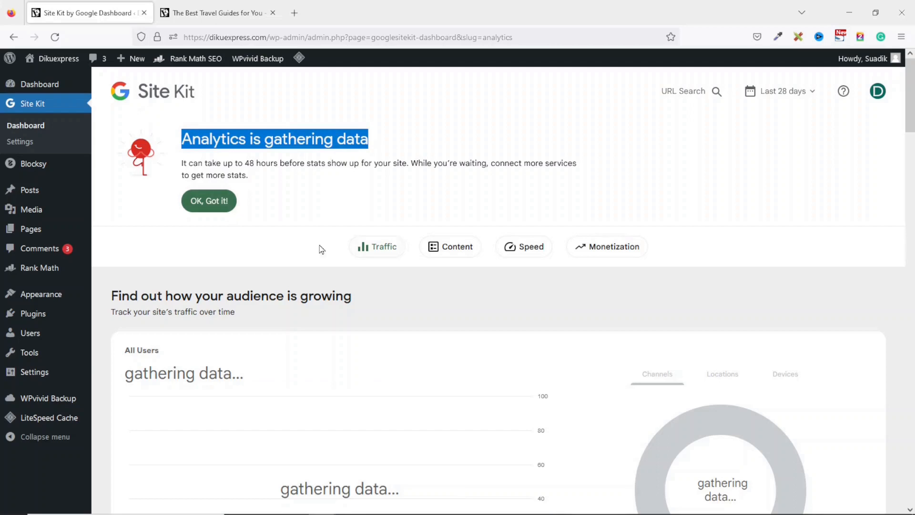
- Review the Site Kit traffic section and dismiss the notice about Analytics gathering data
scroll(313, 310, "down", 3)
scroll(313, 310, "up", 3)
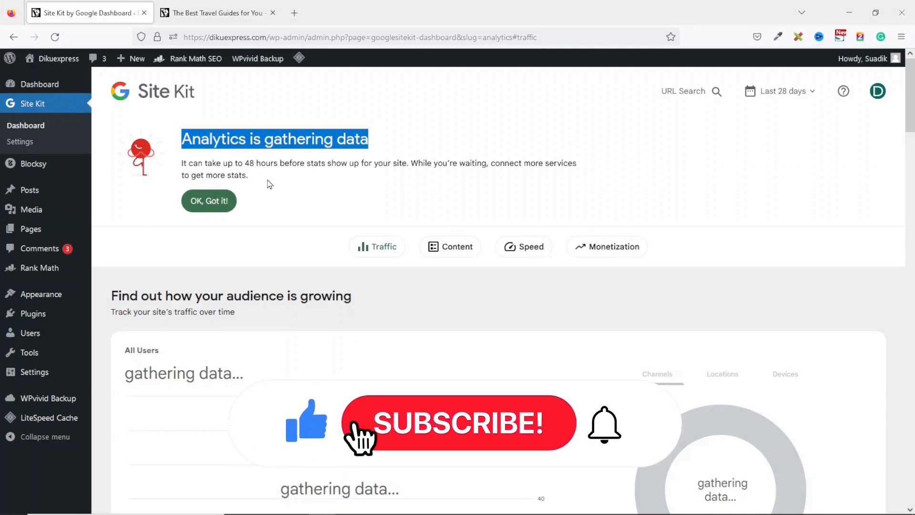
left_click(371, 244)
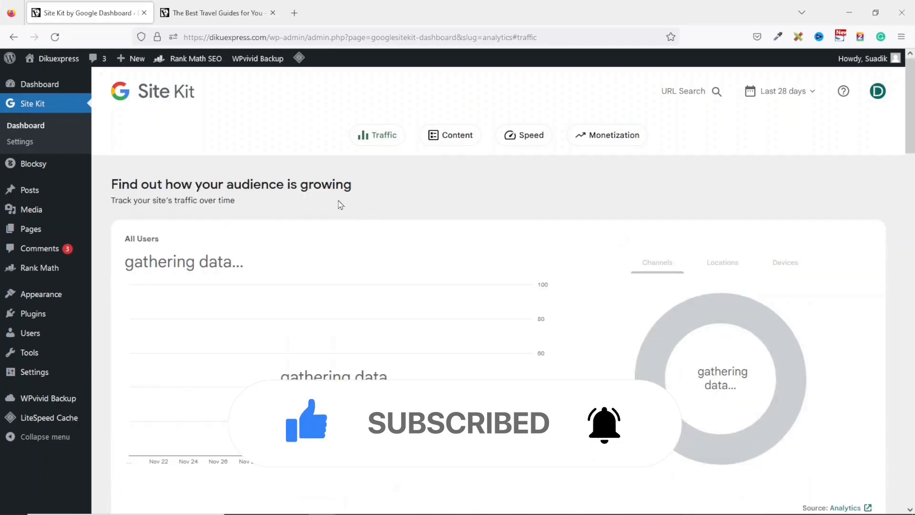
- Open the WordPress dashboard home and examine the Total Unique Visitors entry in the Site Kit Summary widget
left_click(40, 88)
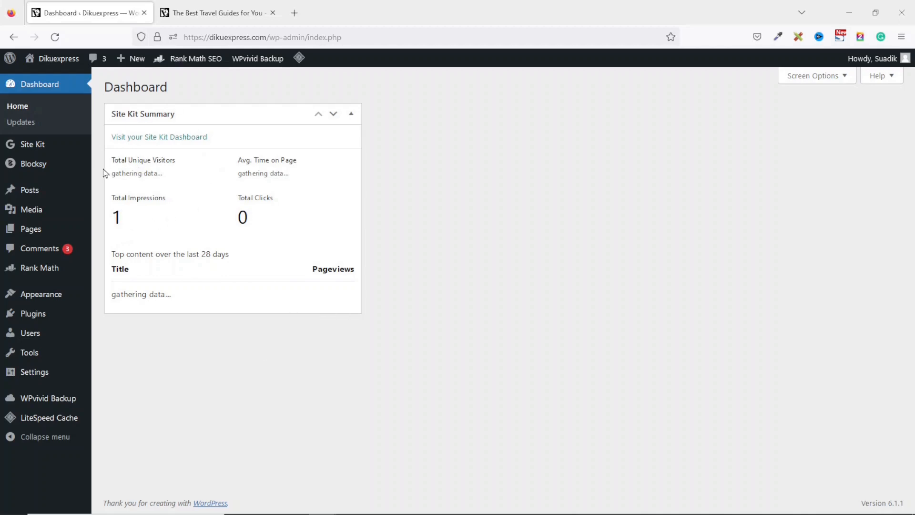
left_click_drag(112, 175, 174, 184)
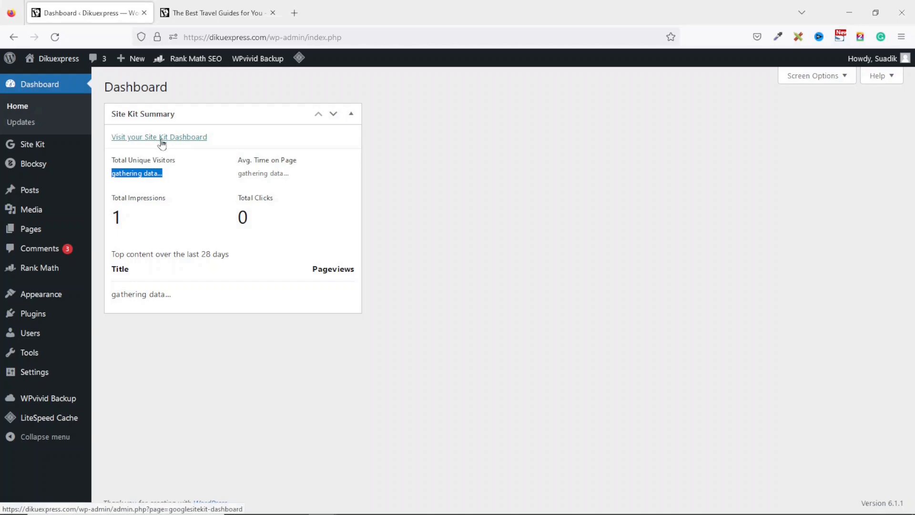
- Open the Site Kit dashboard and examine the audience traffic and the search traffic over the last 28 days
mouse_move(26, 146)
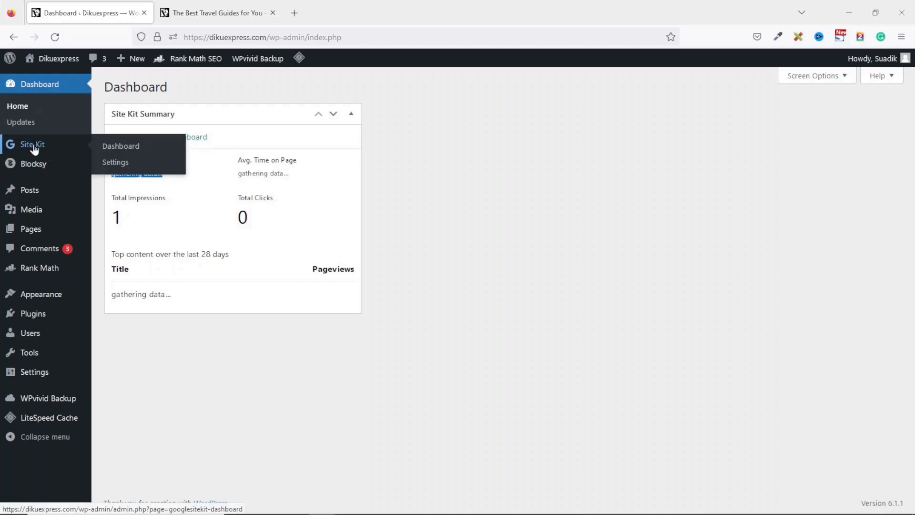
left_click(117, 147)
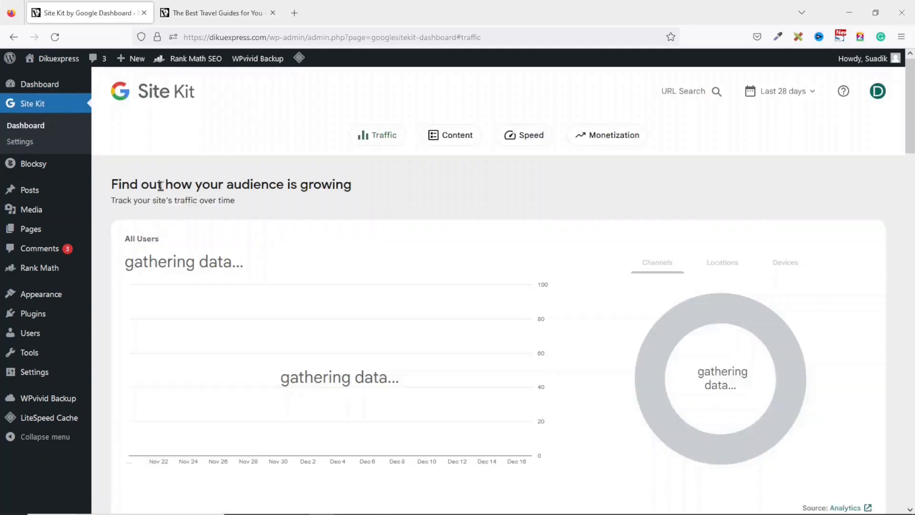
scroll(646, 371, "down", 10)
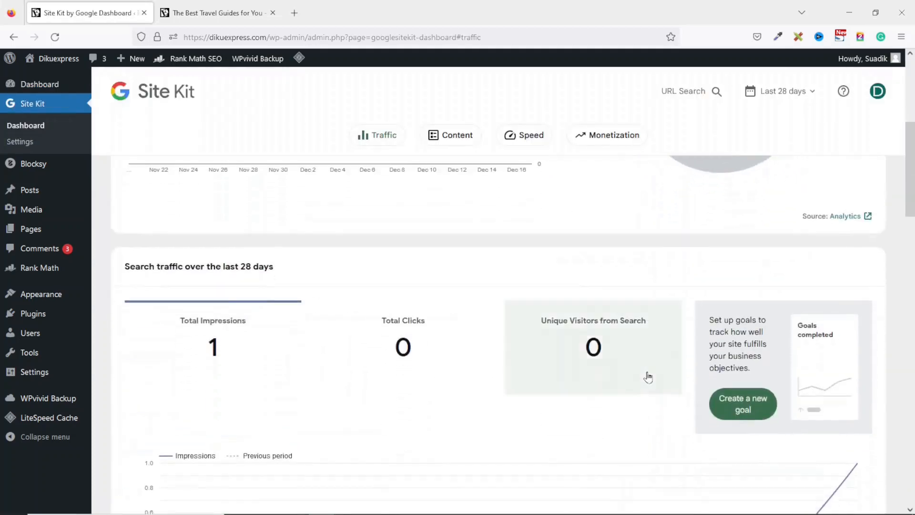
scroll(648, 376, "down", 5)
scroll(649, 377, "up", 5)
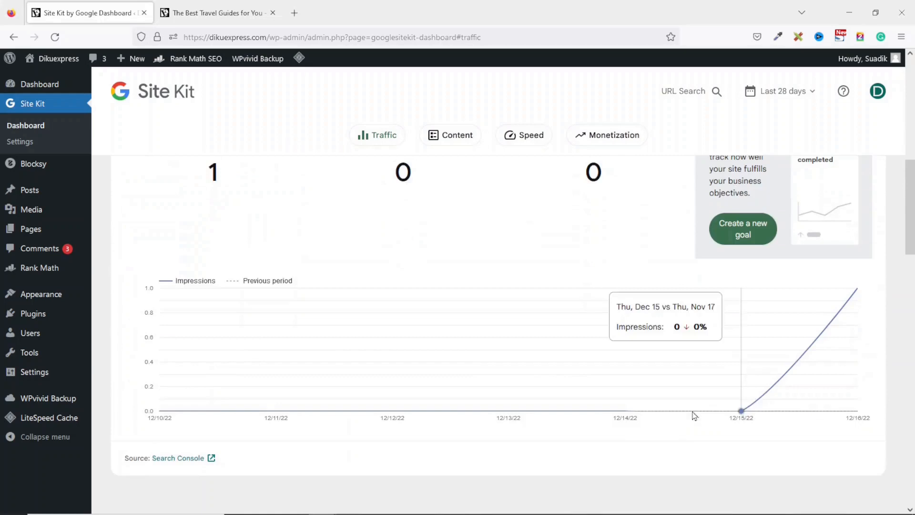
scroll(695, 429, "up", 10)
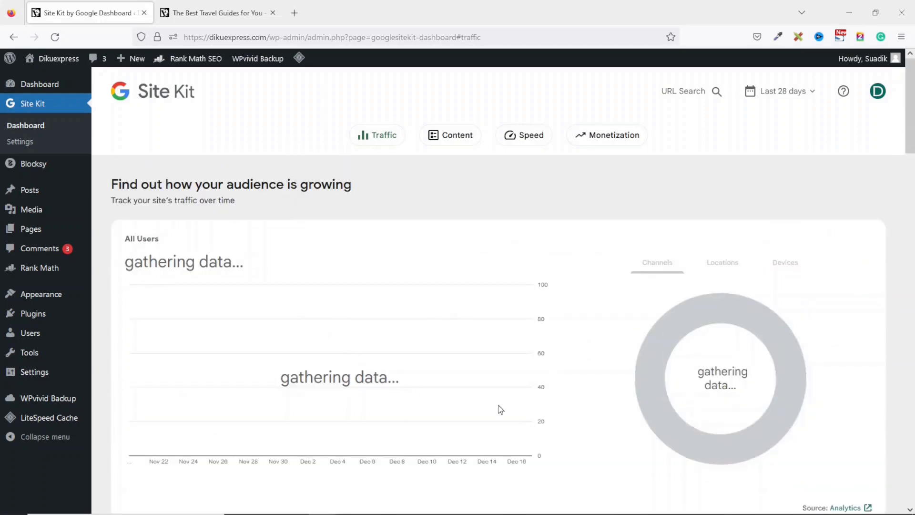